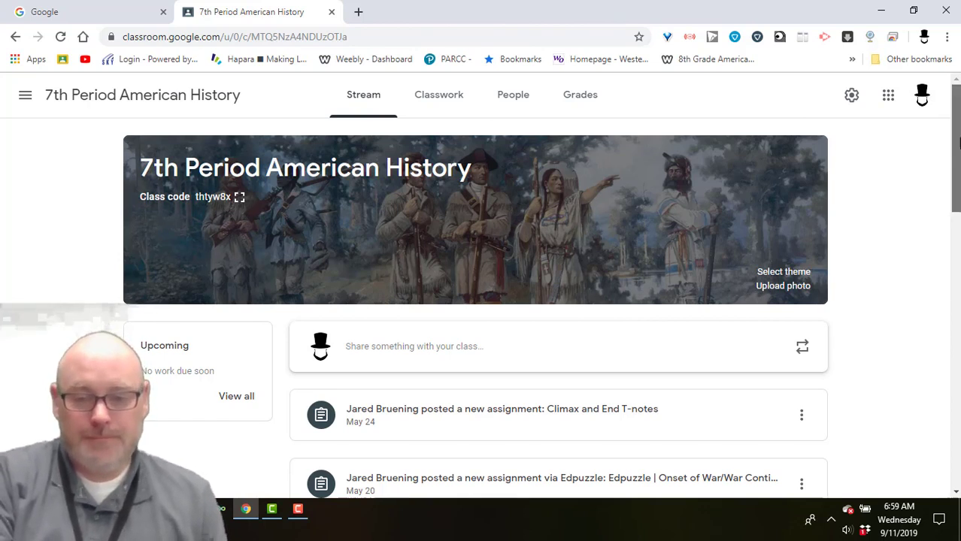
# Open the student work for the Civil War Newspaper assignment from the class stream
pyautogui.moveTo(958, 143); pyautogui.dragTo(958, 200)
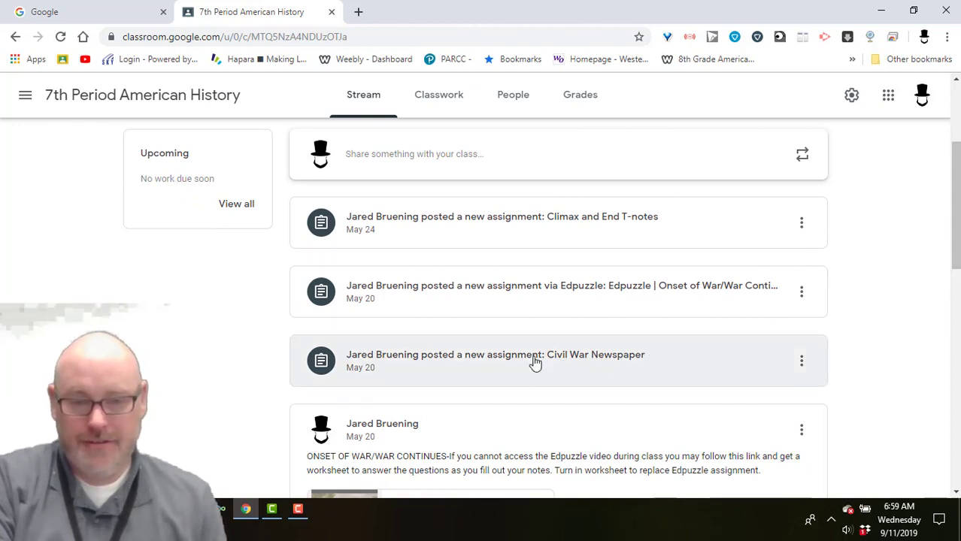
pyautogui.click(478, 361)
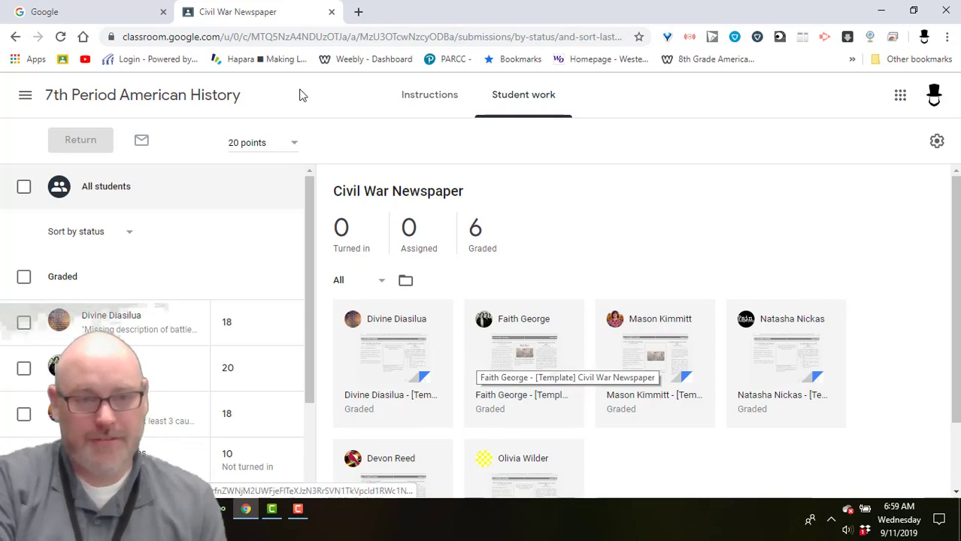
# Search the web for "pdf mergy" in the Google tab and open the PDF Mergy web app
pyautogui.click(83, 12)
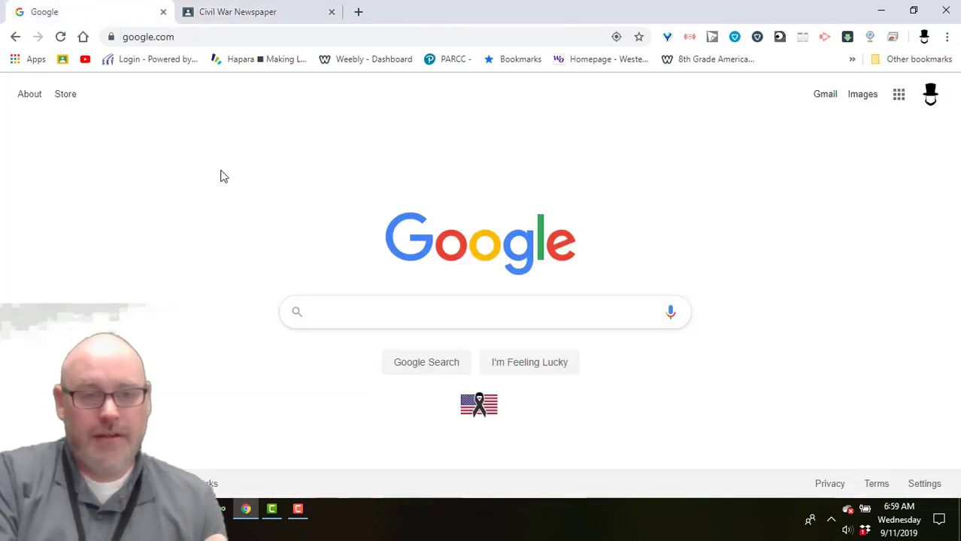
pyautogui.click(199, 40)
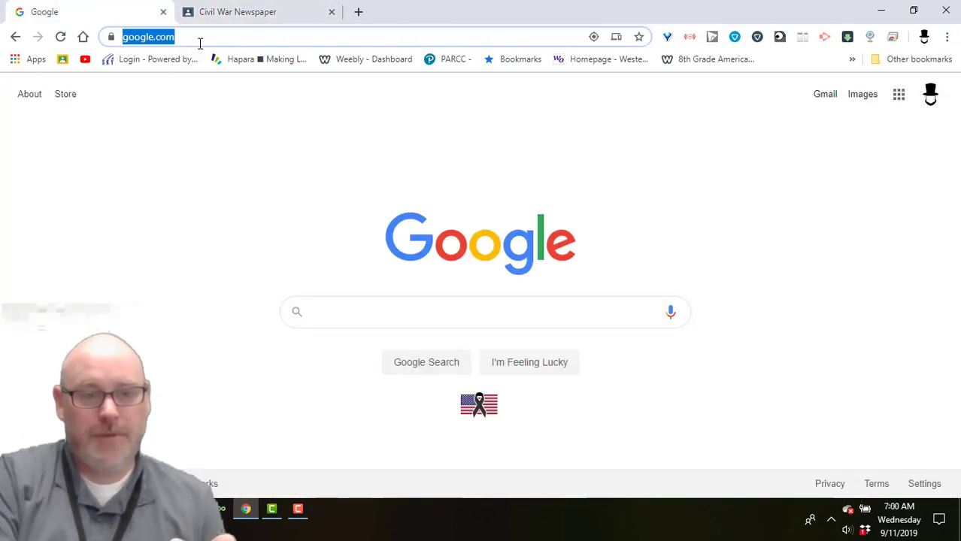
pyautogui.write('pdf ')
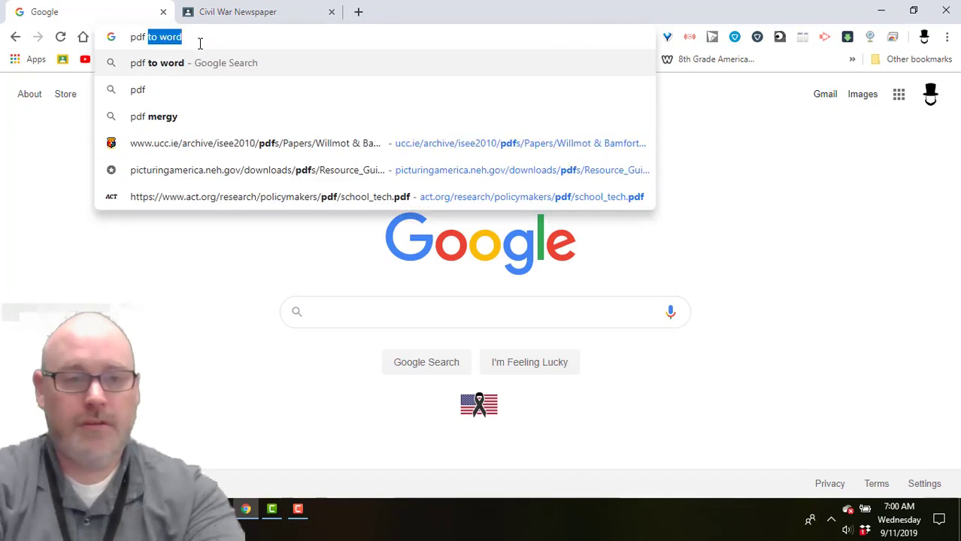
pyautogui.write('mergy')
pyautogui.press('Return')
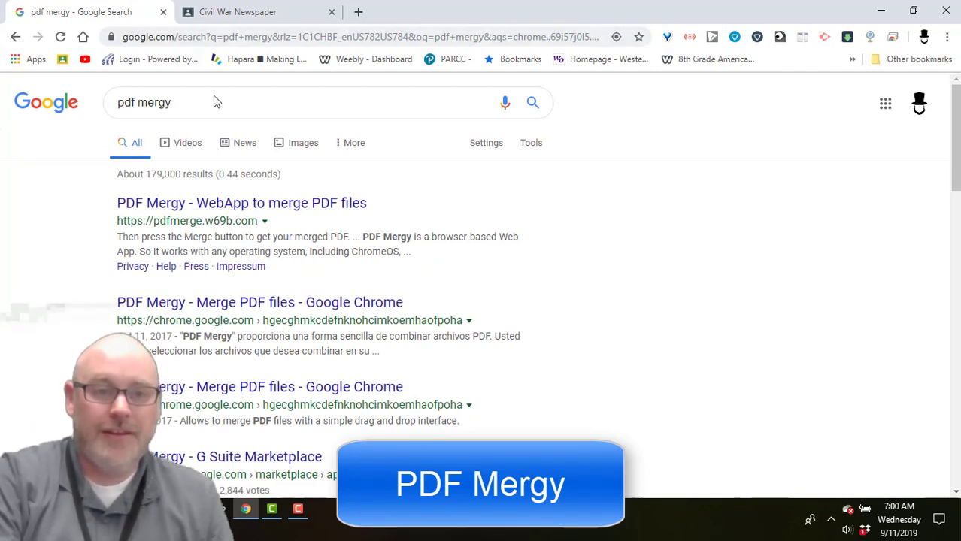
pyautogui.moveTo(176, 106); pyautogui.dragTo(120, 94)
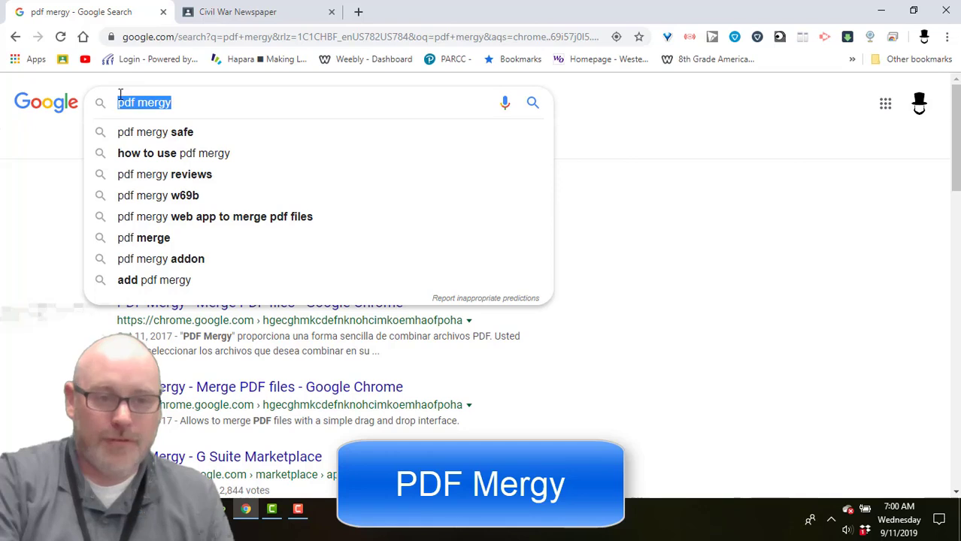
pyautogui.click(71, 170)
pyautogui.click(248, 213)
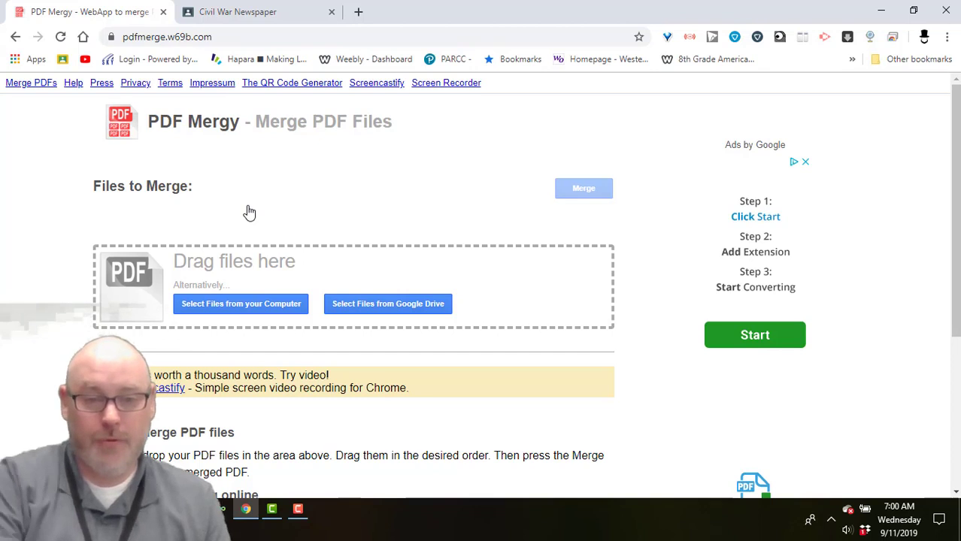
# Choose files from Google Drive and browse to Classroom > 7th Period American History > Civil War Newspaper
pyautogui.click(385, 304)
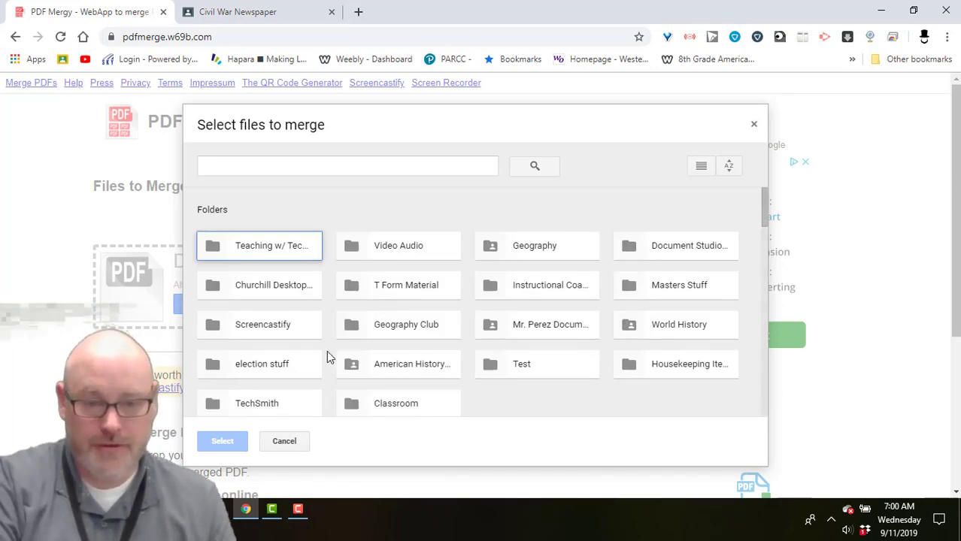
pyautogui.doubleClick(391, 410)
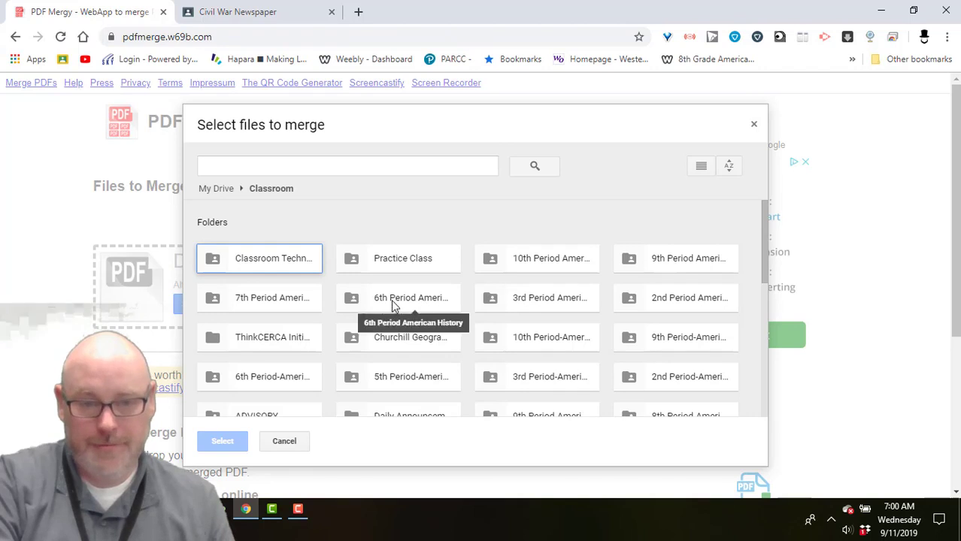
pyautogui.doubleClick(275, 303)
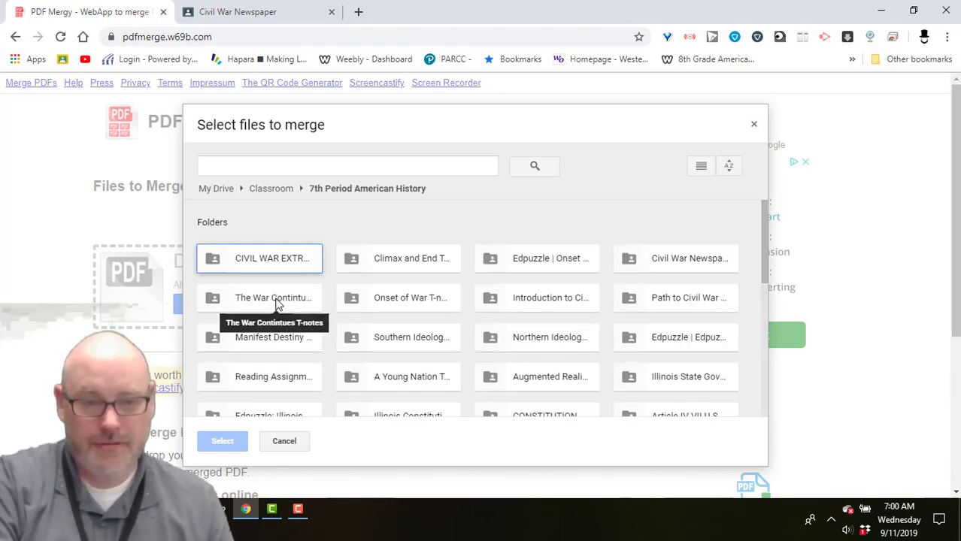
pyautogui.doubleClick(692, 261)
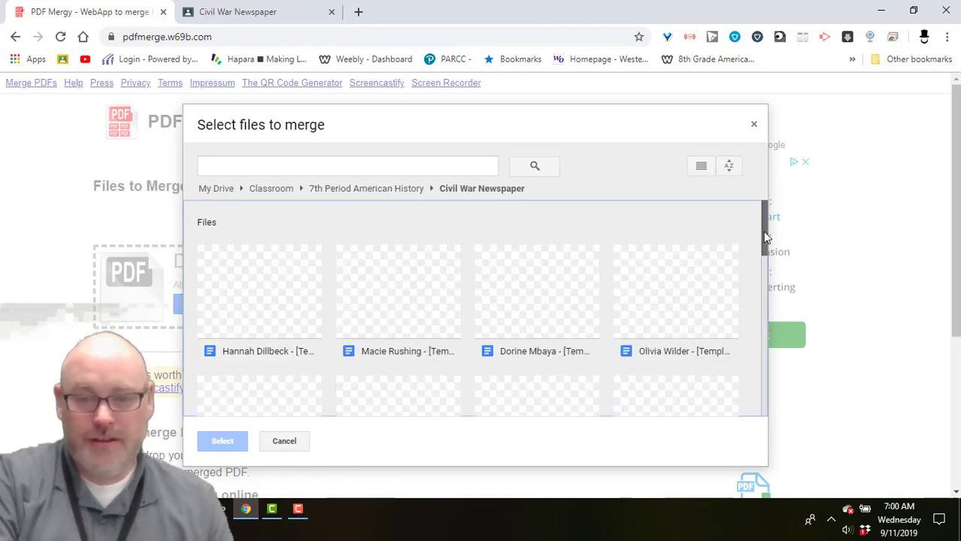
pyautogui.scroll(-2, 759, 308)
pyautogui.scroll(-5, 759, 308)
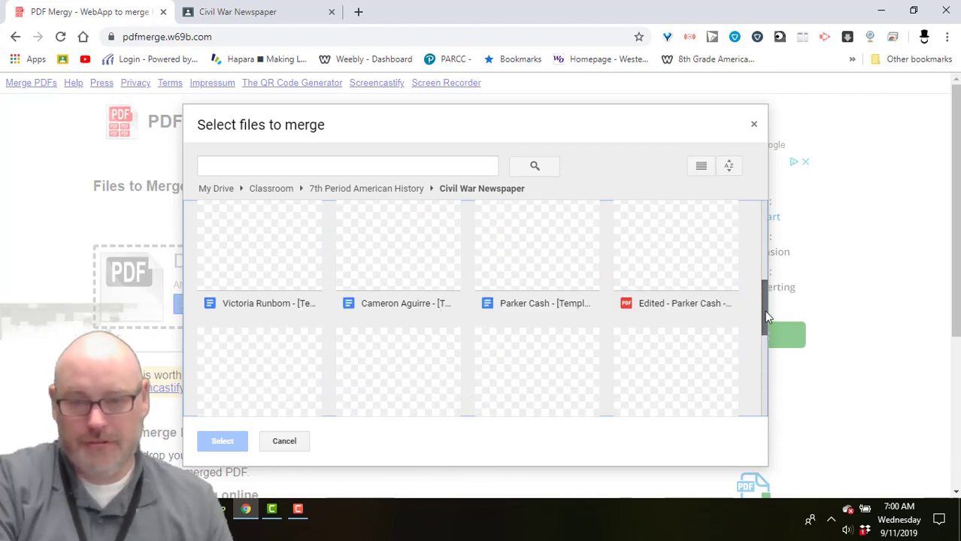
pyautogui.moveTo(766, 316); pyautogui.dragTo(768, 218)
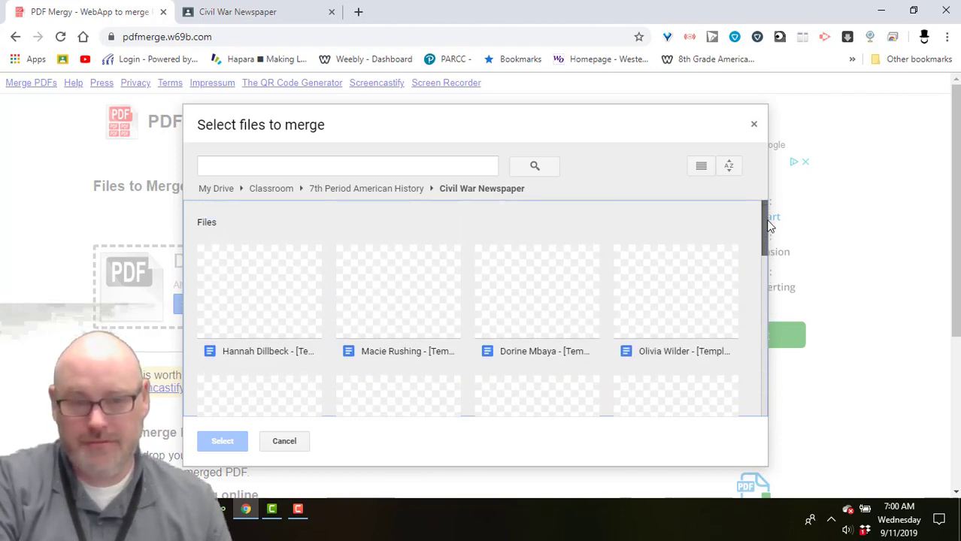
# Select the folder's files as one continuous range from first to last, and clear that selection
pyautogui.click(240, 282)
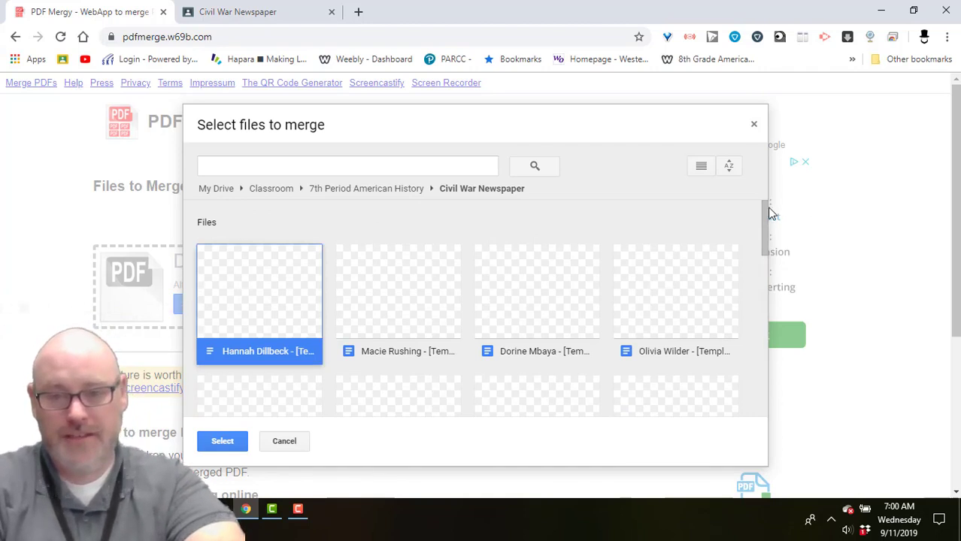
pyautogui.moveTo(764, 213); pyautogui.dragTo(746, 434)
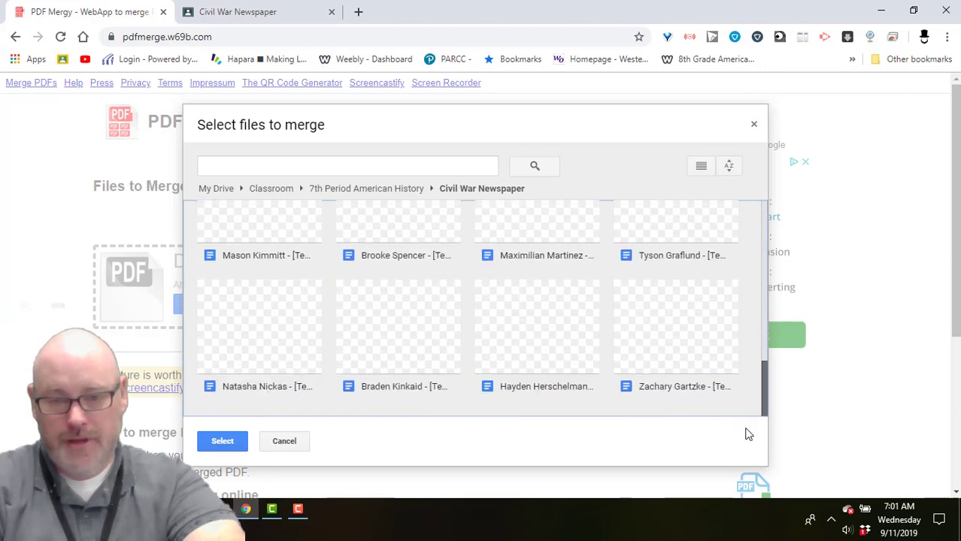
pyautogui.keyDown('shift'); pyautogui.click(689, 336); pyautogui.keyUp('shift')
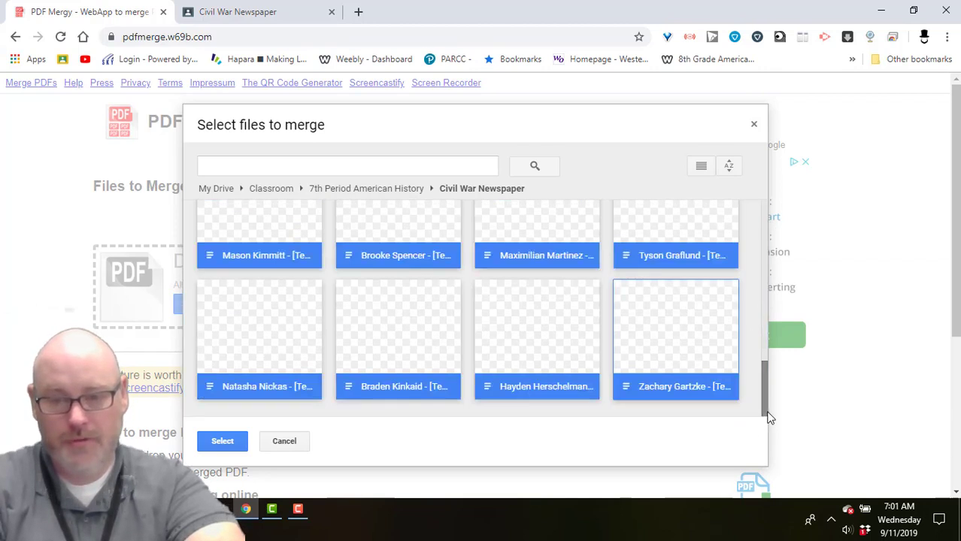
pyautogui.moveTo(765, 406); pyautogui.dragTo(764, 197)
pyautogui.click(762, 335)
pyautogui.click(737, 229)
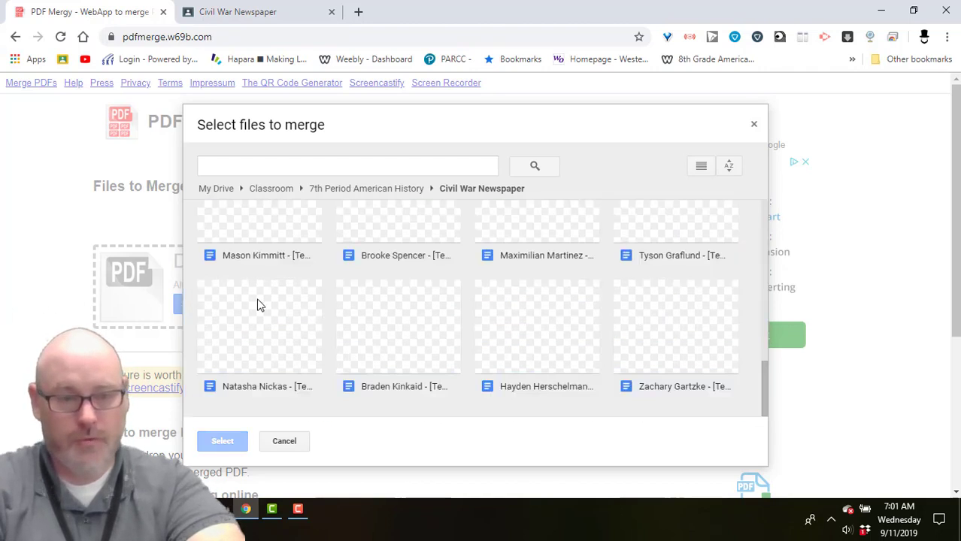
# Select the first, third and fourth files of the second-to-last row individually
pyautogui.click(246, 233)
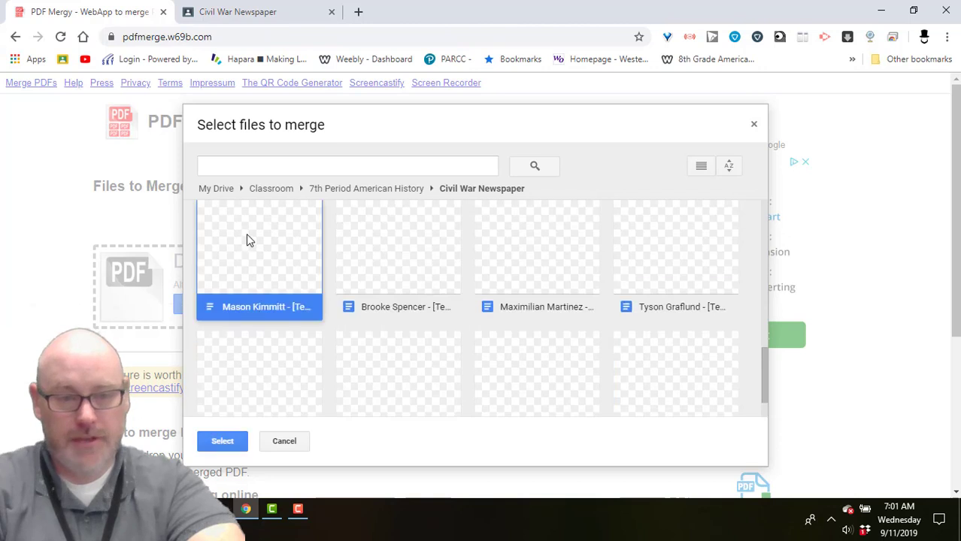
pyautogui.click(538, 297)
pyautogui.click(666, 294)
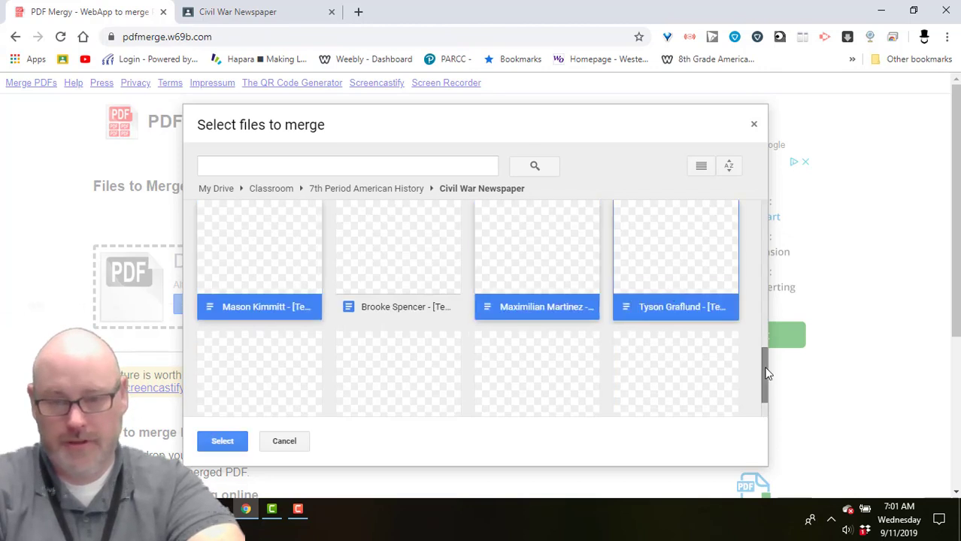
# Add every file in the Civil War Newspaper folder to the merge list and merge them into one PDF
pyautogui.moveTo(765, 376); pyautogui.dragTo(759, 200)
pyautogui.click(253, 263)
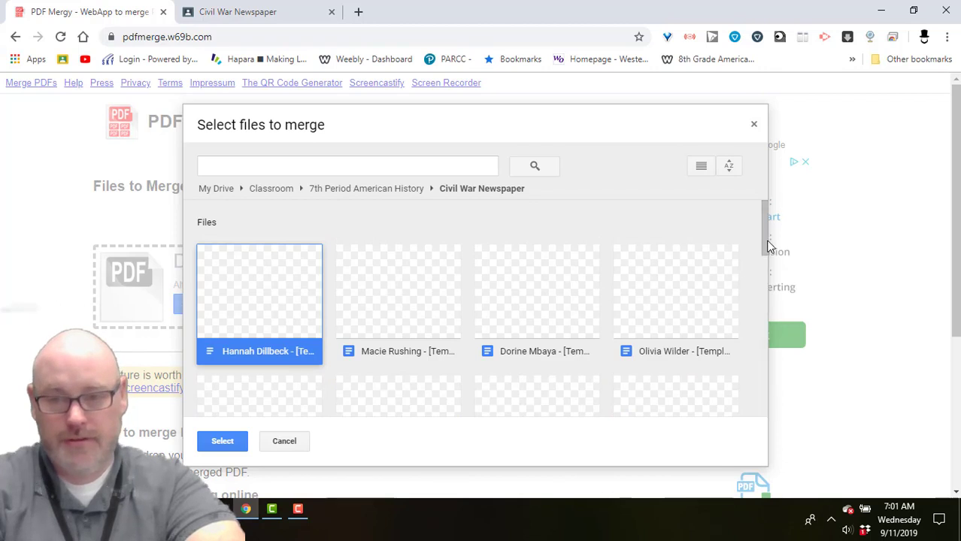
pyautogui.moveTo(767, 244); pyautogui.dragTo(761, 429)
pyautogui.keyDown('shift'); pyautogui.click(695, 342); pyautogui.keyUp('shift')
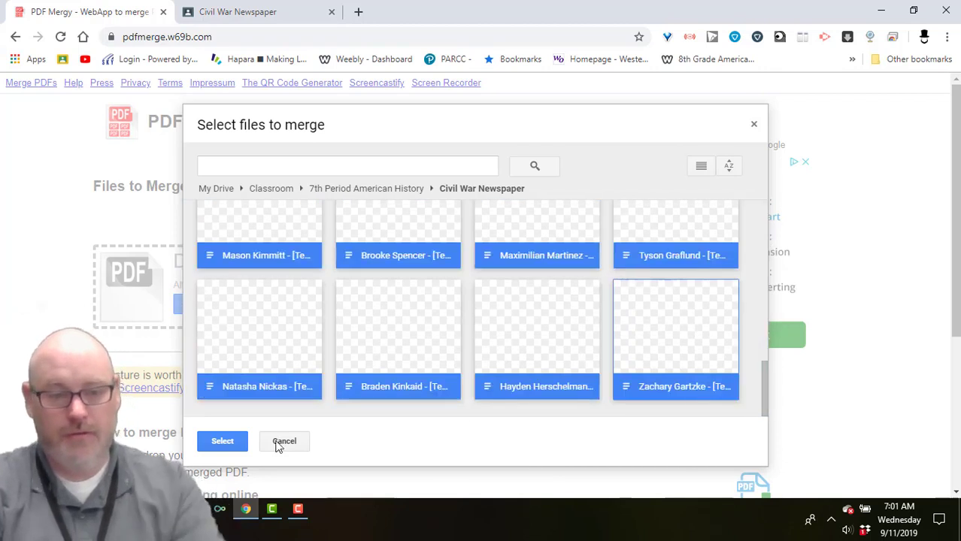
pyautogui.click(218, 443)
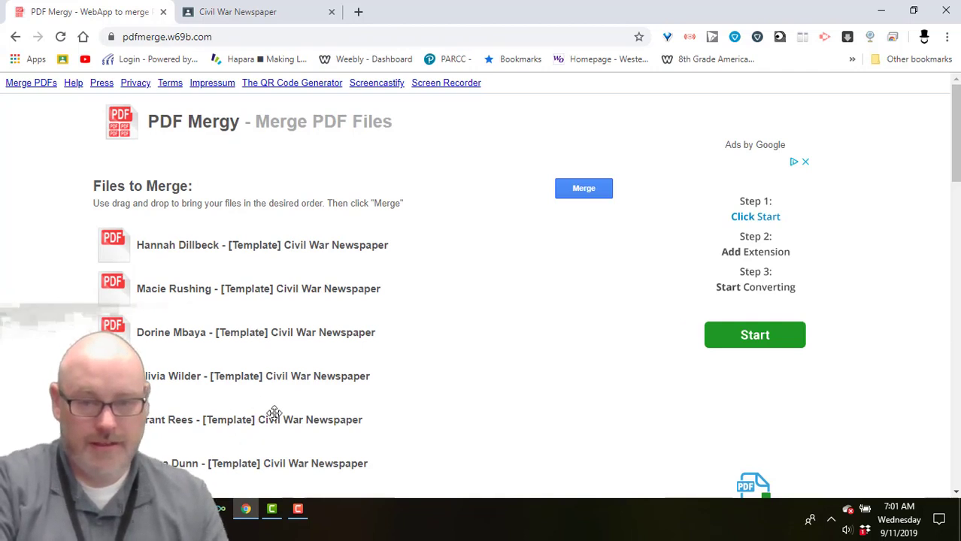
pyautogui.click(581, 189)
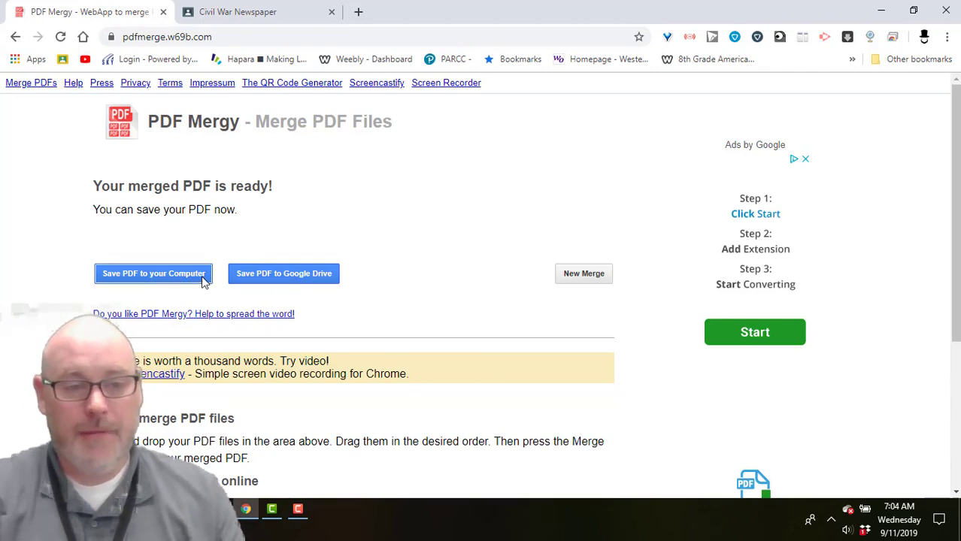
# Save the merged PDF to the computer as 7thperiodCivilWarNewspapers.pdf
pyautogui.click(151, 277)
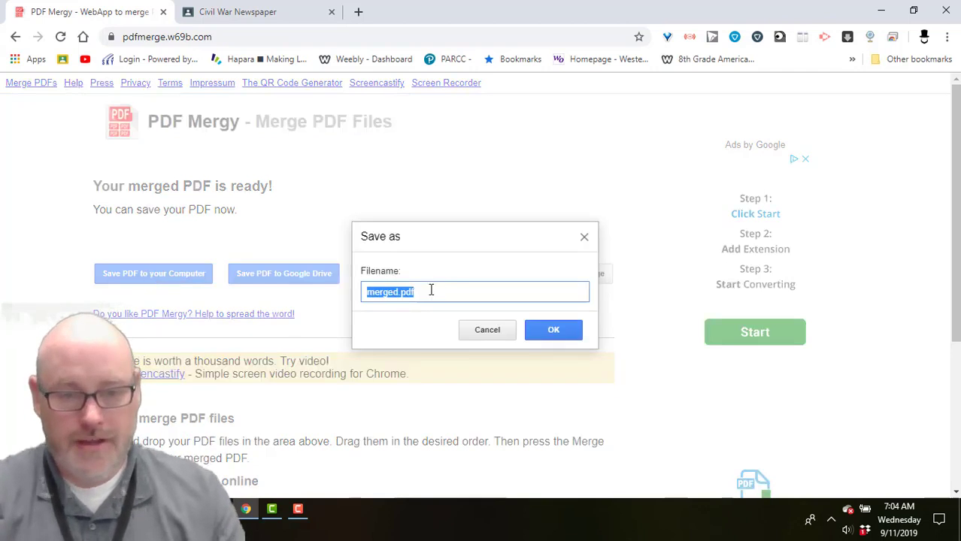
pyautogui.click(396, 294)
pyautogui.press('BackSpace')
pyautogui.press('BackSpace')
pyautogui.press('BackSpace')
pyautogui.press('BackSpace')
pyautogui.press('BackSpace')
pyautogui.press('BackSpace')
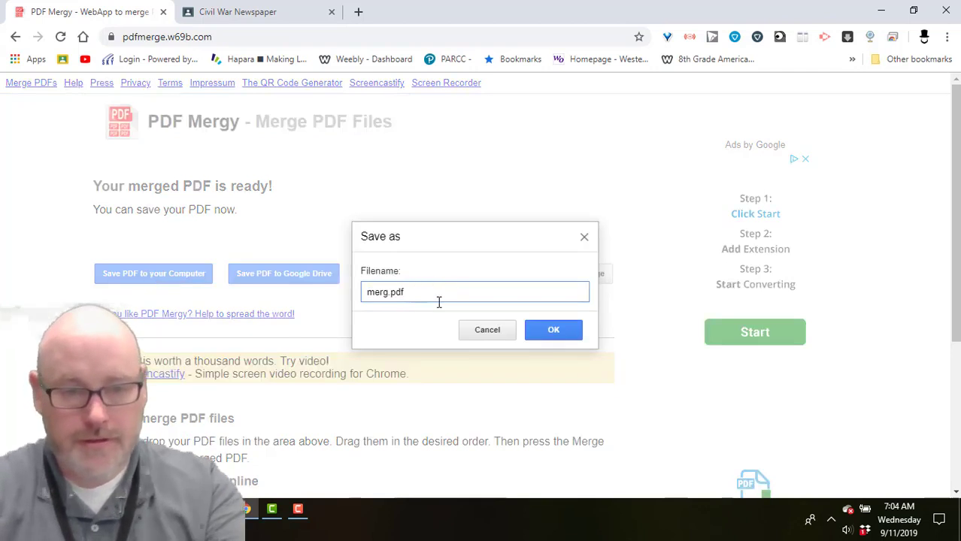
pyautogui.write('7th')
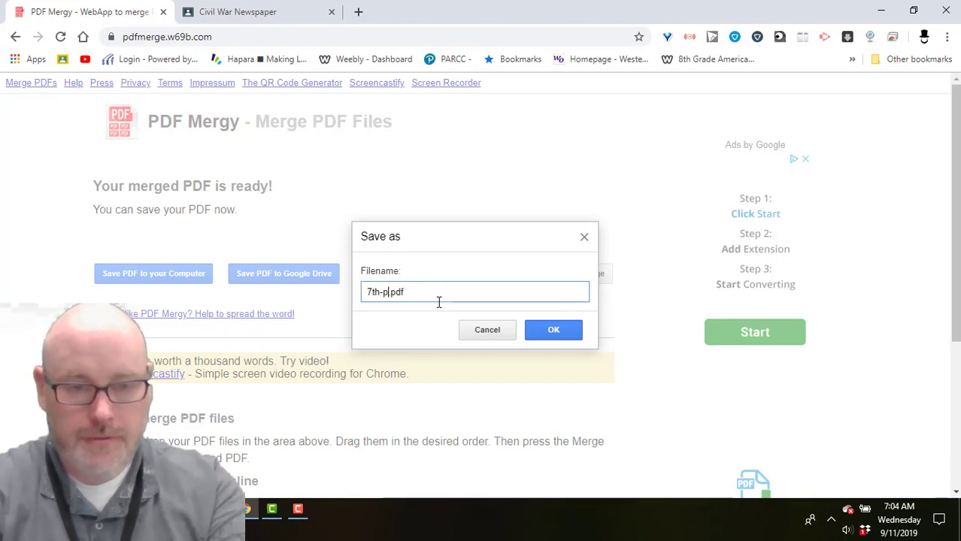
pyautogui.write('peri')
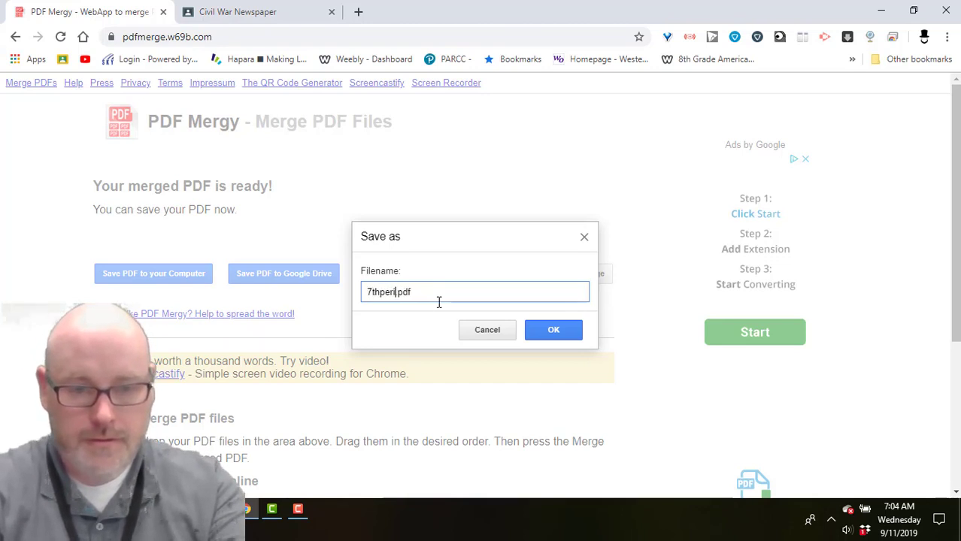
pyautogui.write('odCivil')
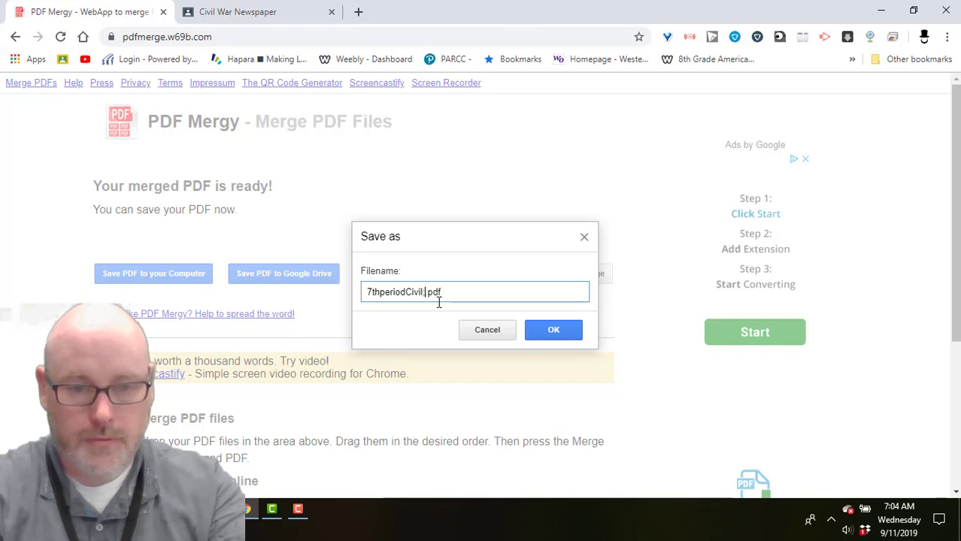
pyautogui.press('BackSpace')
pyautogui.write('War')
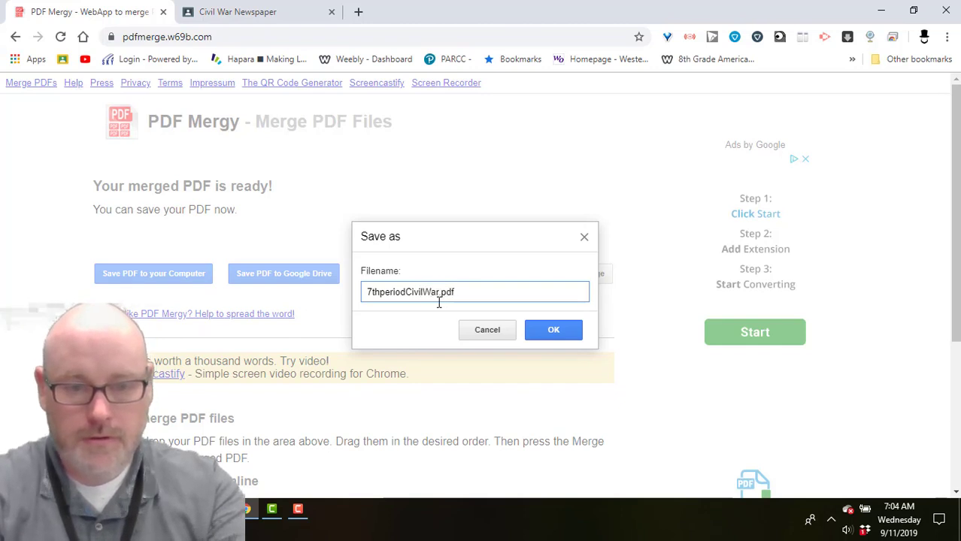
pyautogui.write('Newspapers')
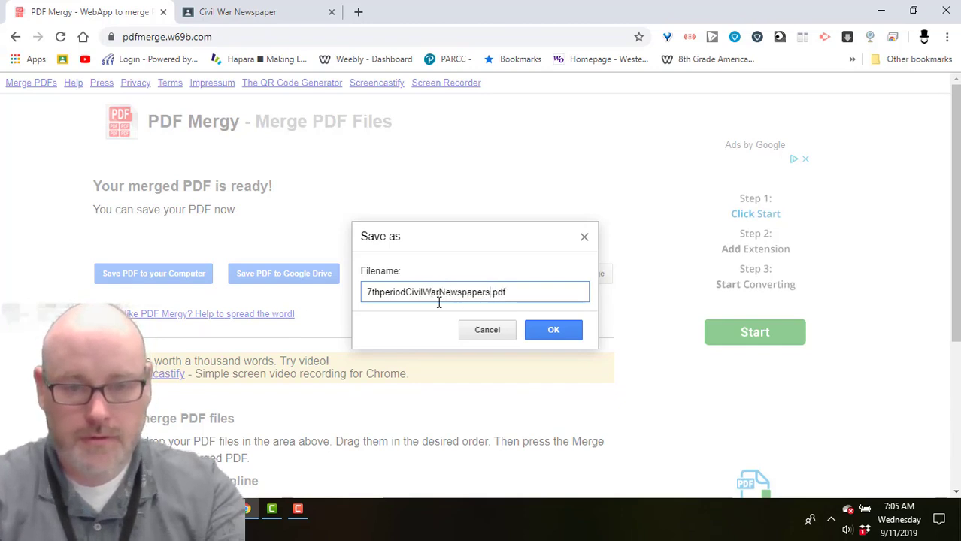
pyautogui.click(563, 331)
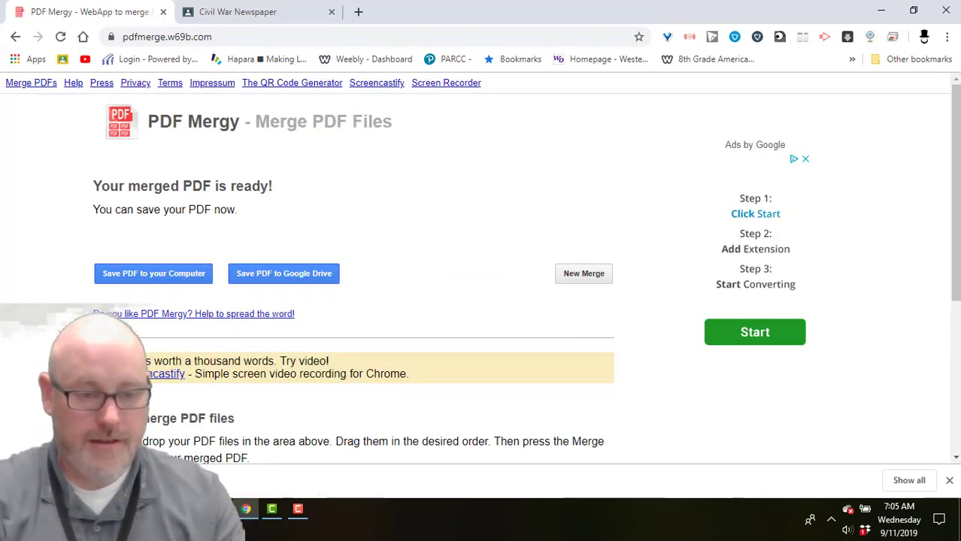
# Show the downloaded PDF in its folder, open it and look through the merged newspapers
pyautogui.click(159, 480)
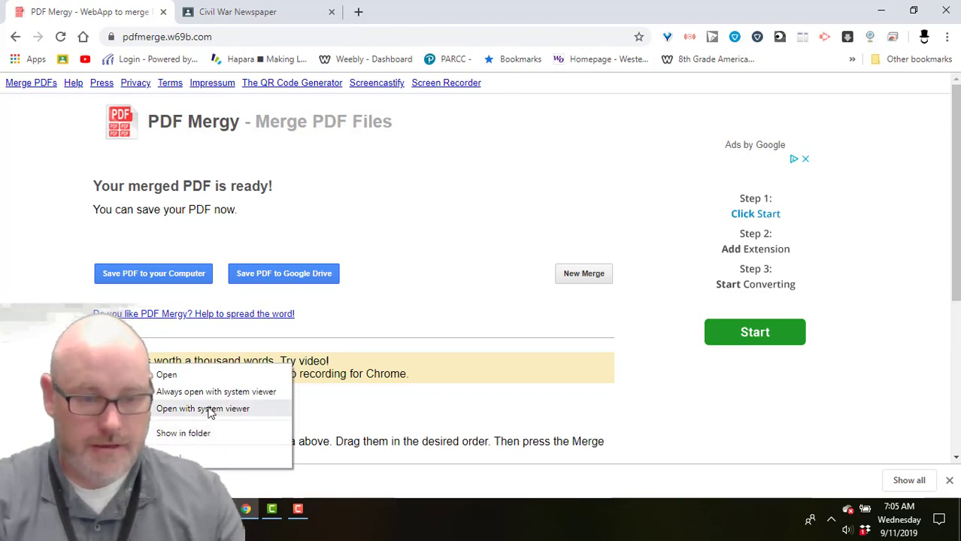
pyautogui.click(194, 432)
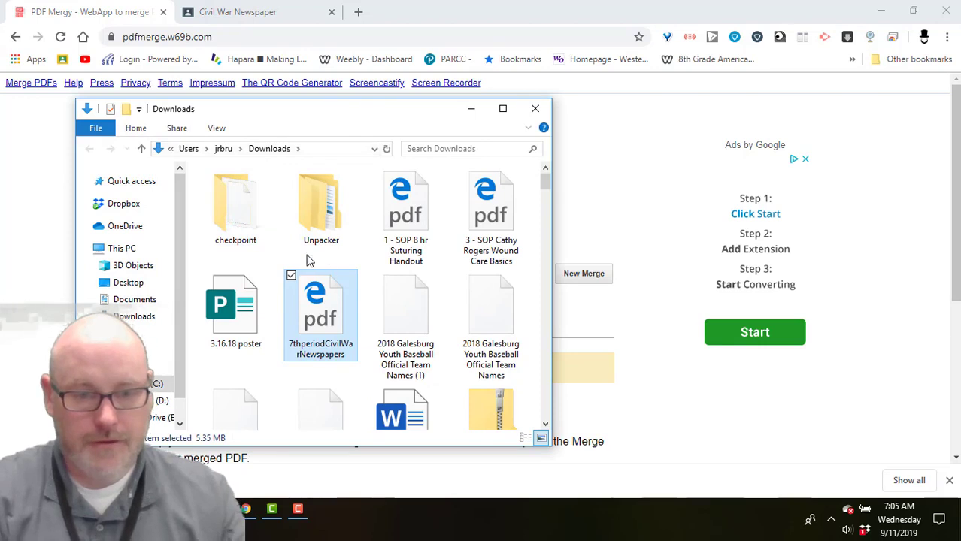
pyautogui.doubleClick(325, 307)
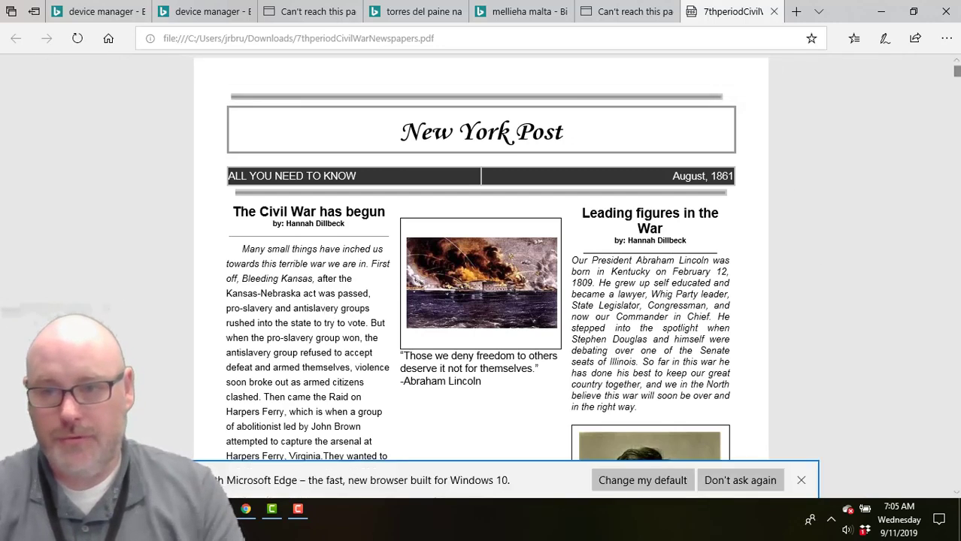
pyautogui.moveTo(951, 71); pyautogui.dragTo(954, 410)
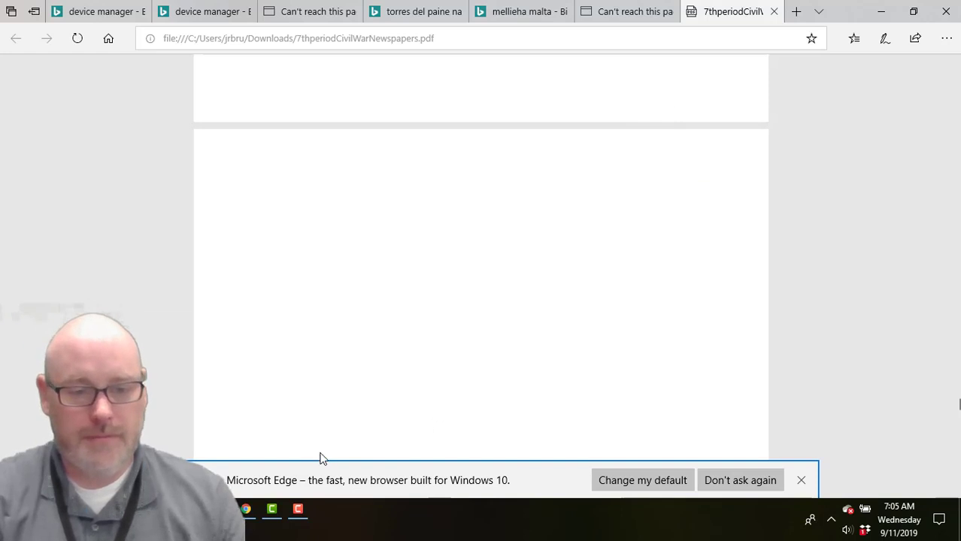
pyautogui.click(298, 510)
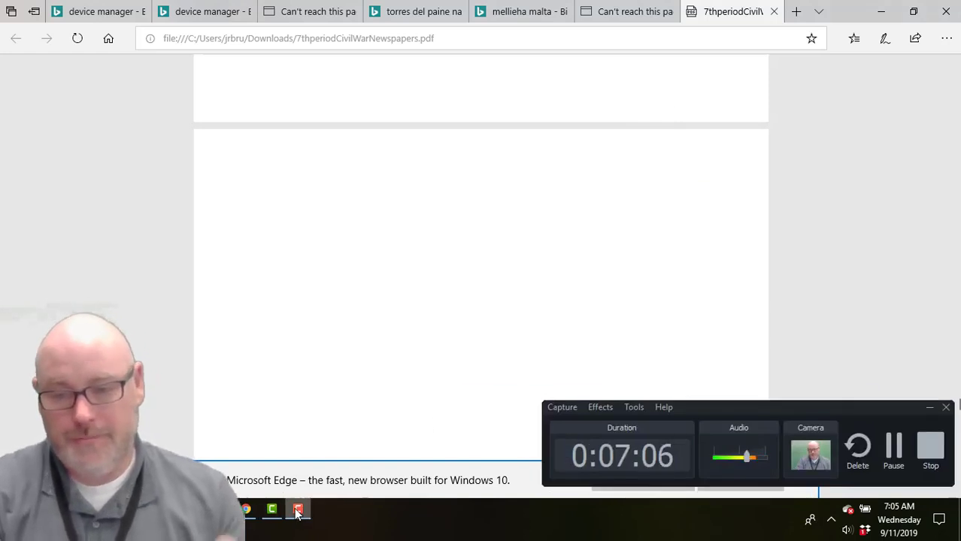